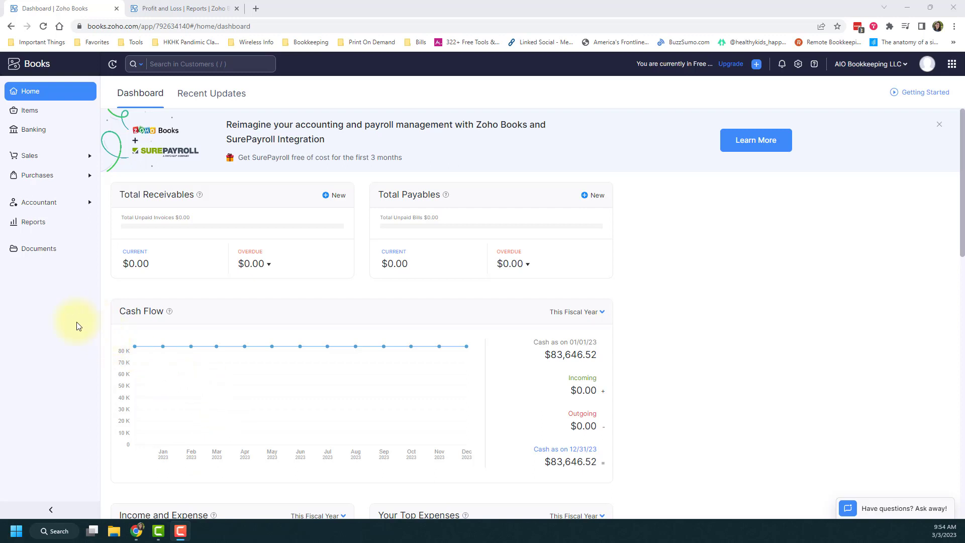
Go to Accountant > Chart of Accounts and switch the view to All Accounts.
left_click(54, 207)
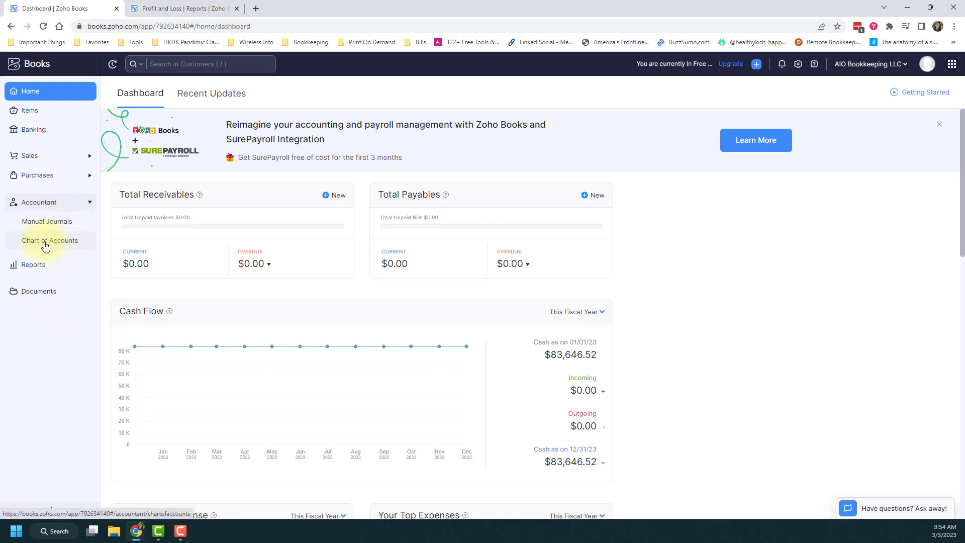
left_click(79, 245)
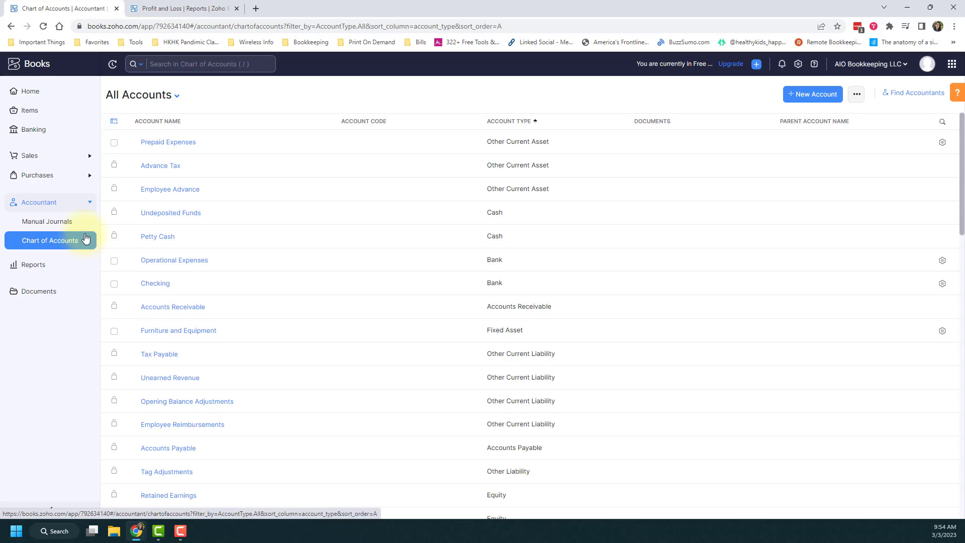
left_click(177, 96)
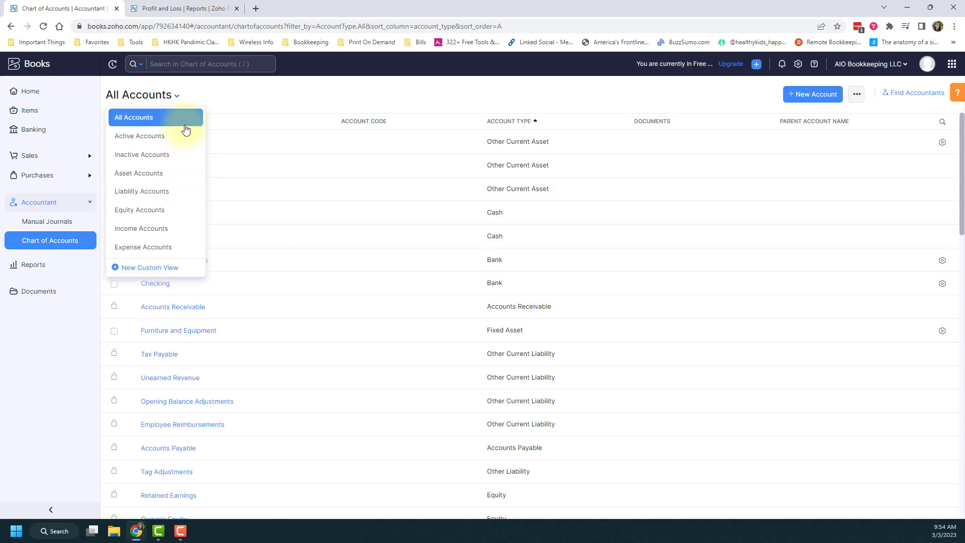
left_click(185, 125)
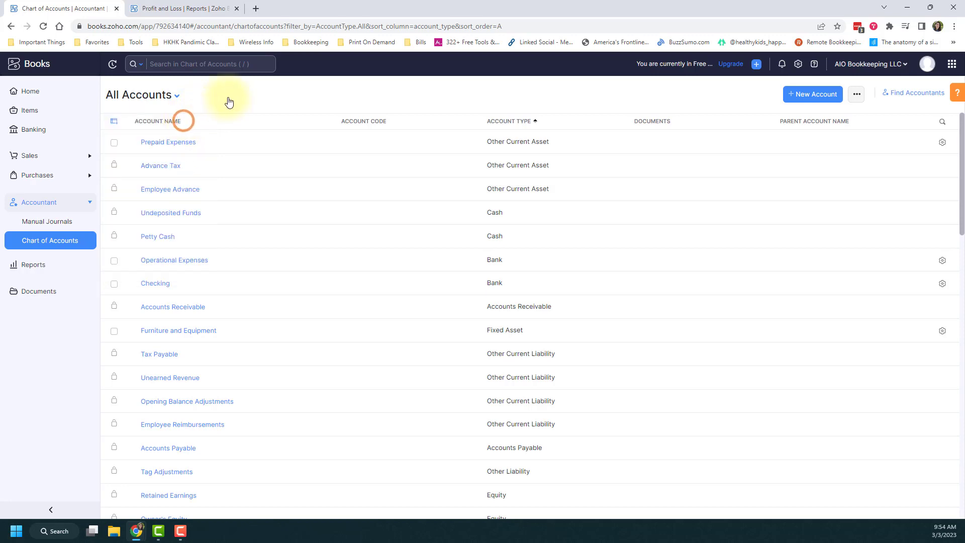
left_click(382, 87)
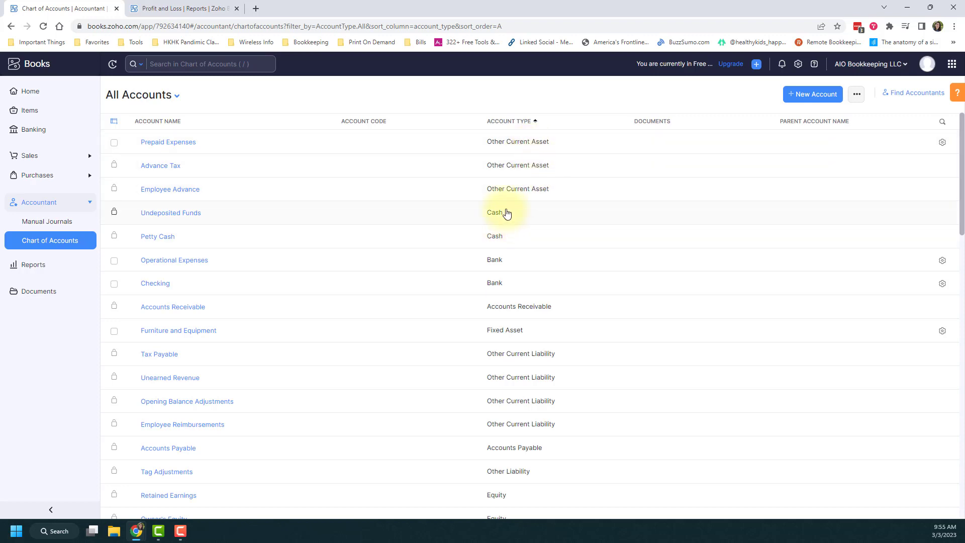
scroll(506, 213, "down", 3)
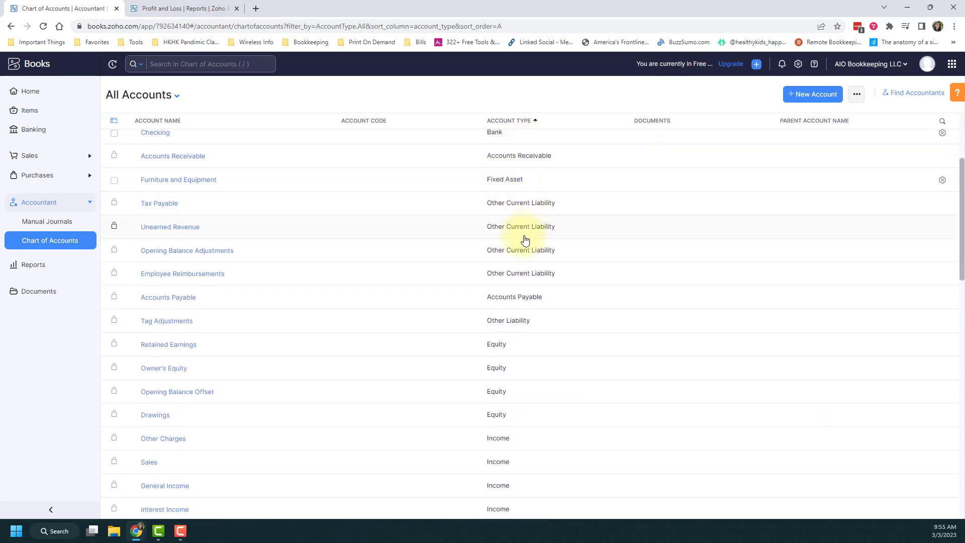
scroll(525, 240, "down", 4)
scroll(502, 280, "down", 4)
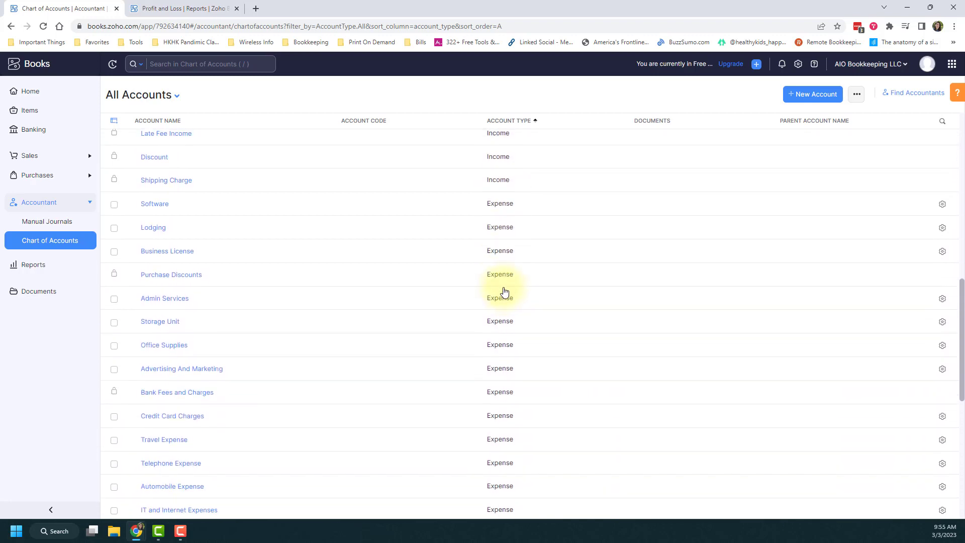
scroll(504, 292, "down", 9)
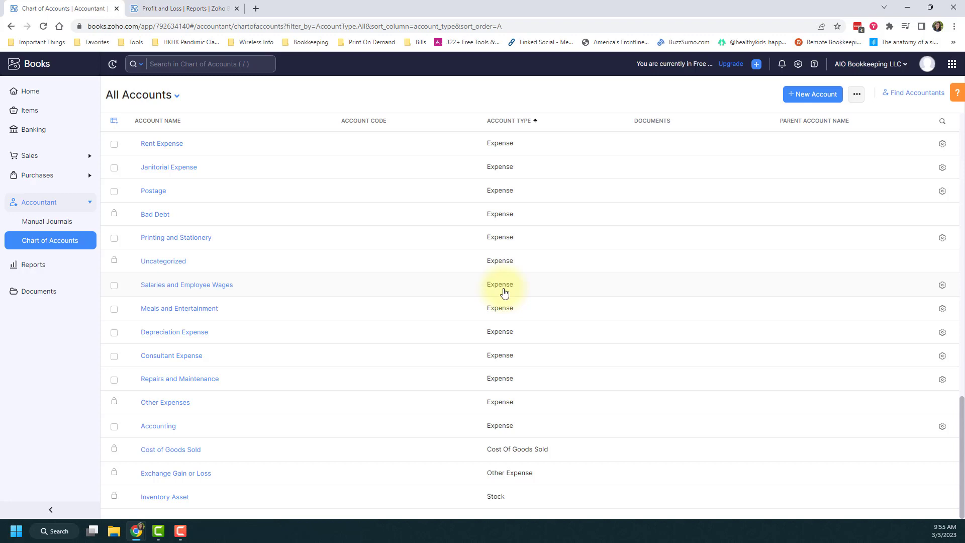
scroll(504, 293, "up", 1)
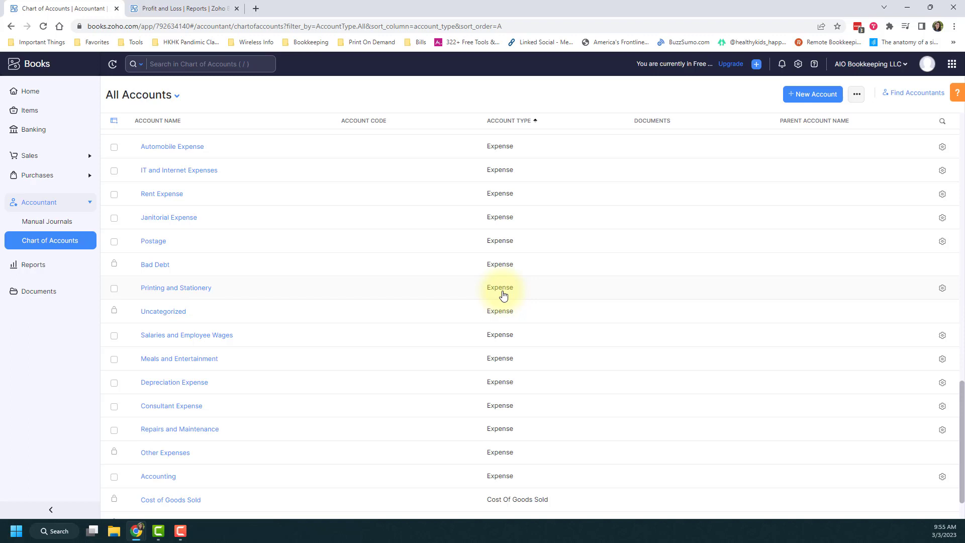
scroll(504, 295, "up", 9)
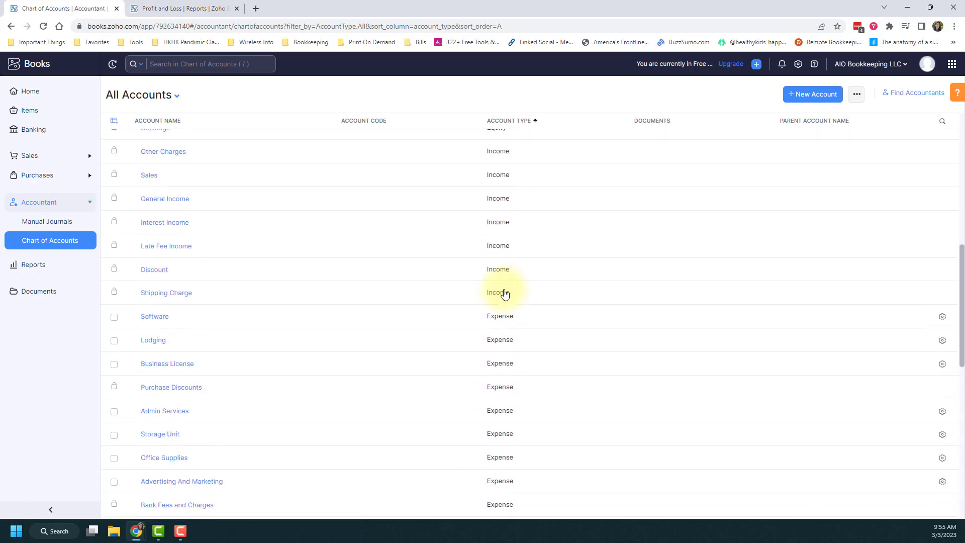
scroll(504, 294, "up", 1)
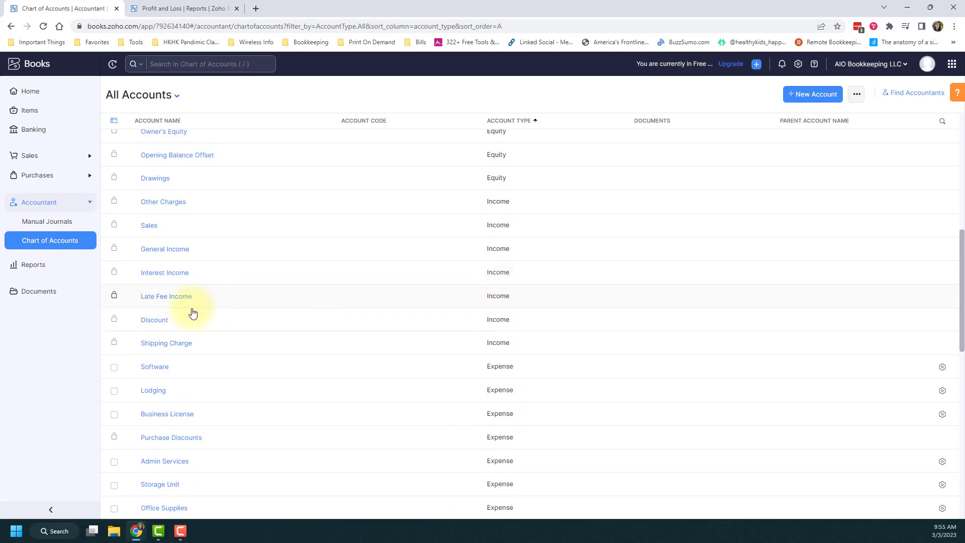
mouse_move(116, 321)
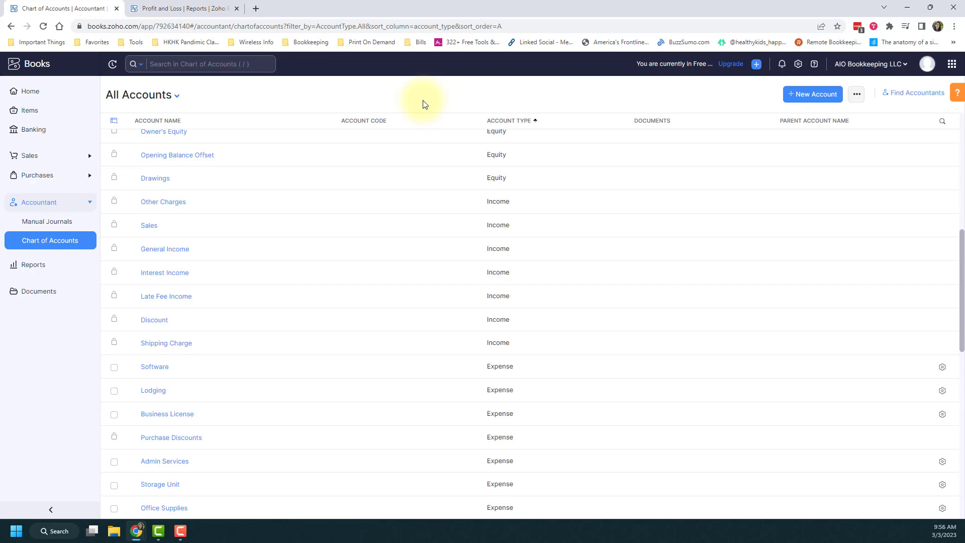
scroll(441, 144, "up", 8)
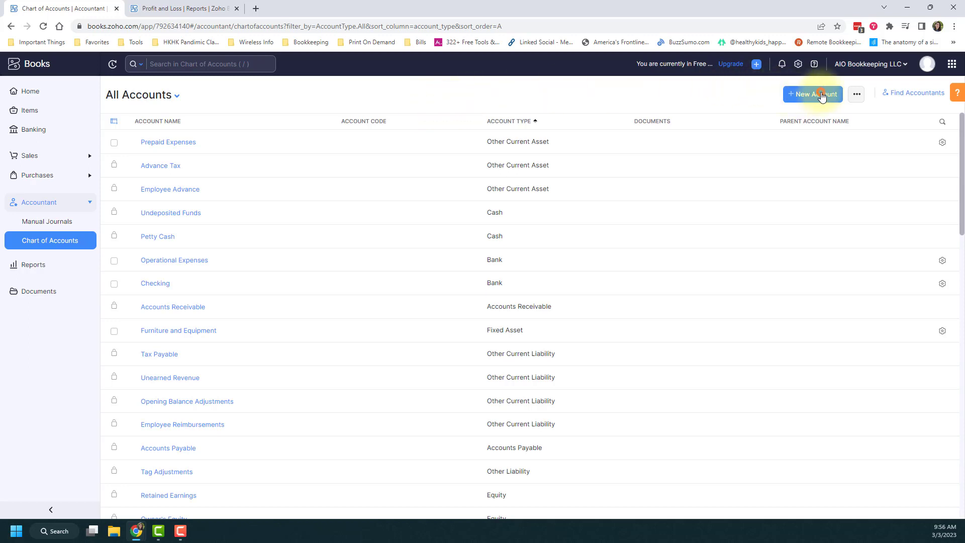
Start a new account and set its Account Type to Expense.
left_click(821, 95)
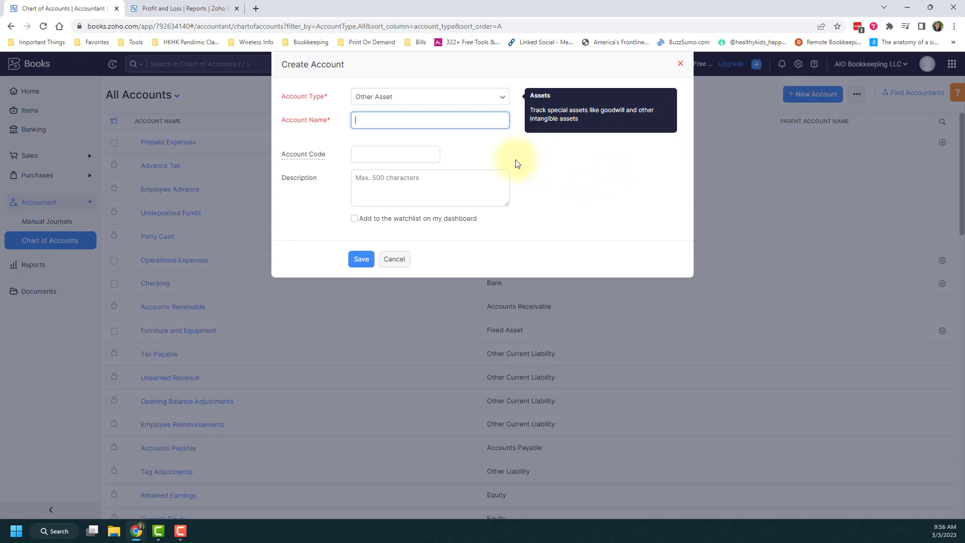
left_click(504, 98)
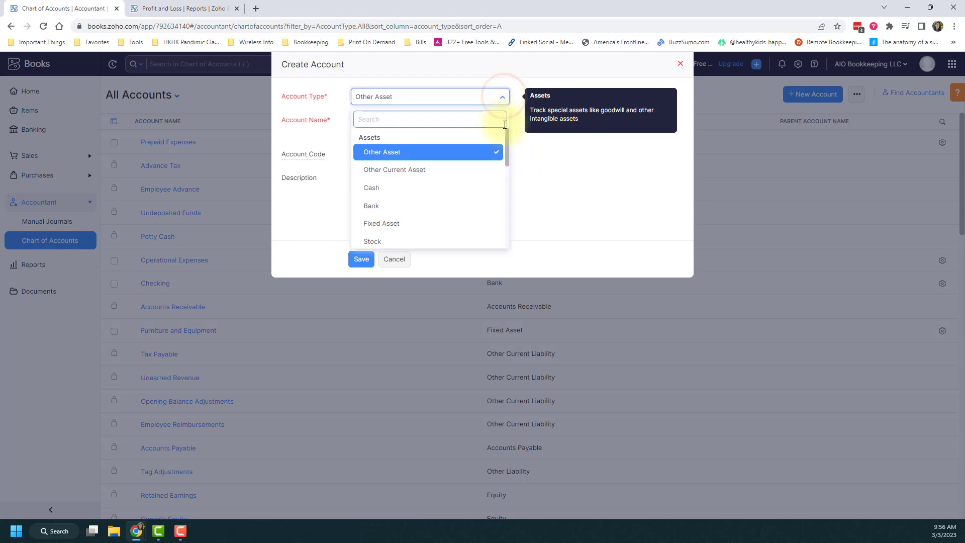
left_click_drag(506, 138, 498, 229)
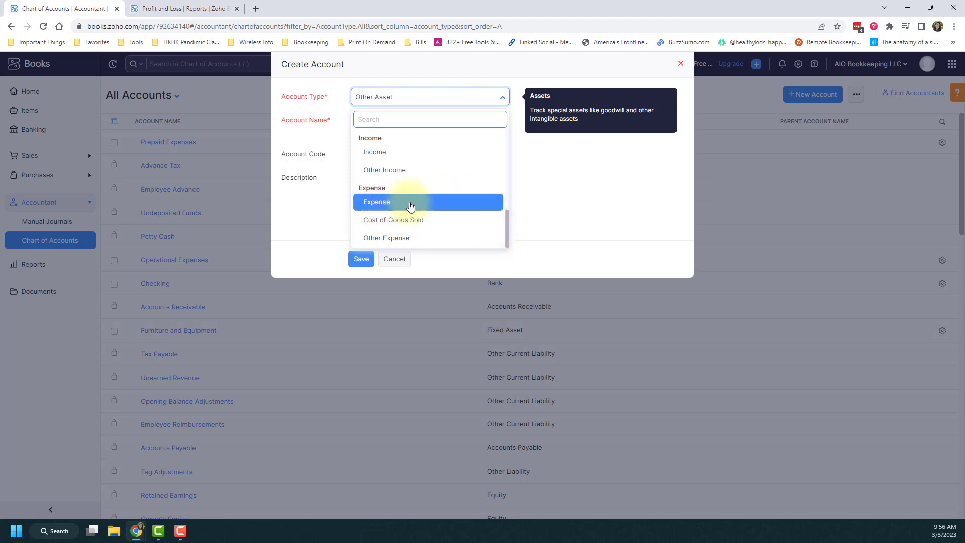
left_click(436, 201)
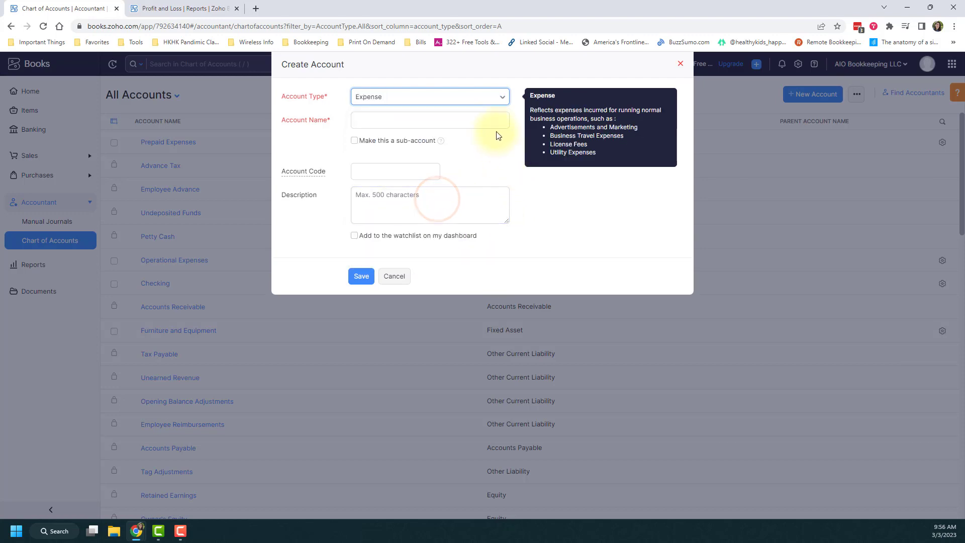
left_click(491, 119)
left_click(508, 165)
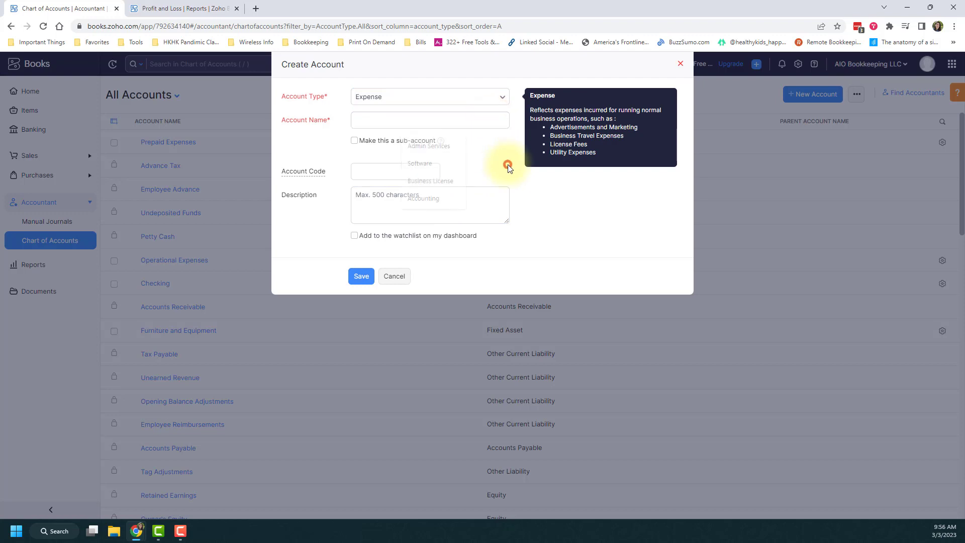
Name the account 'Auto' with description 'All expenses related to auto services and maintenance.'.
left_click(493, 120)
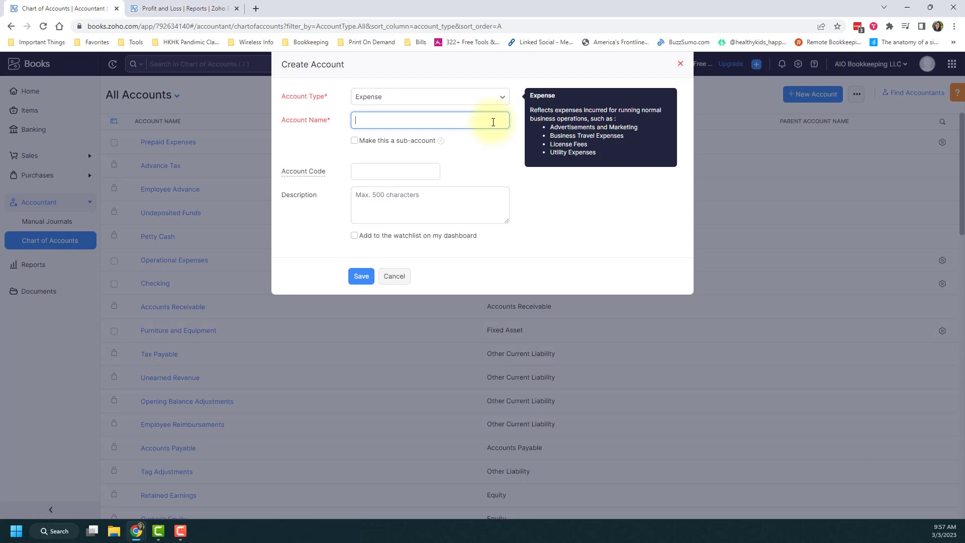
type("Auto")
mouse_move(440, 145)
mouse_move(310, 177)
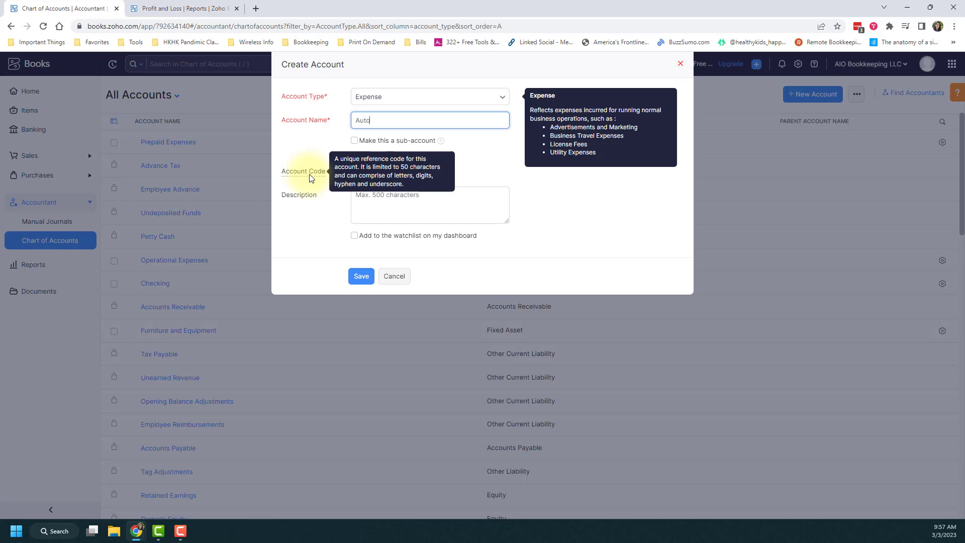
left_click(462, 203)
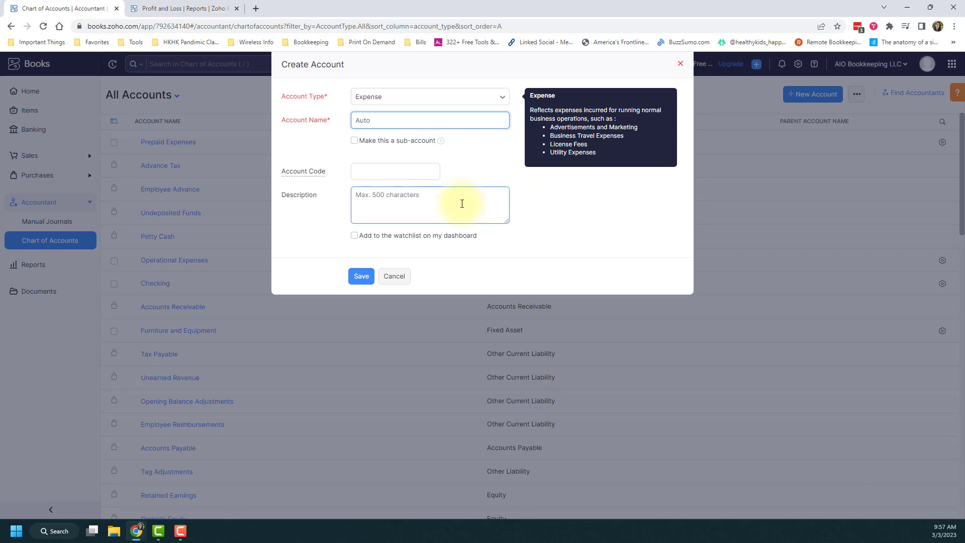
left_click(462, 203)
type("A")
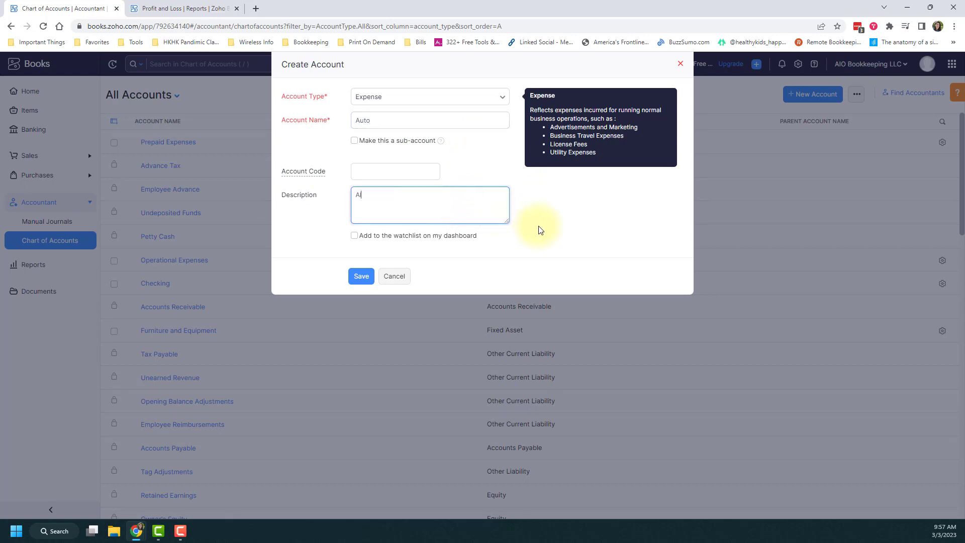
type("ll expenses related to auto services and maintenanc")
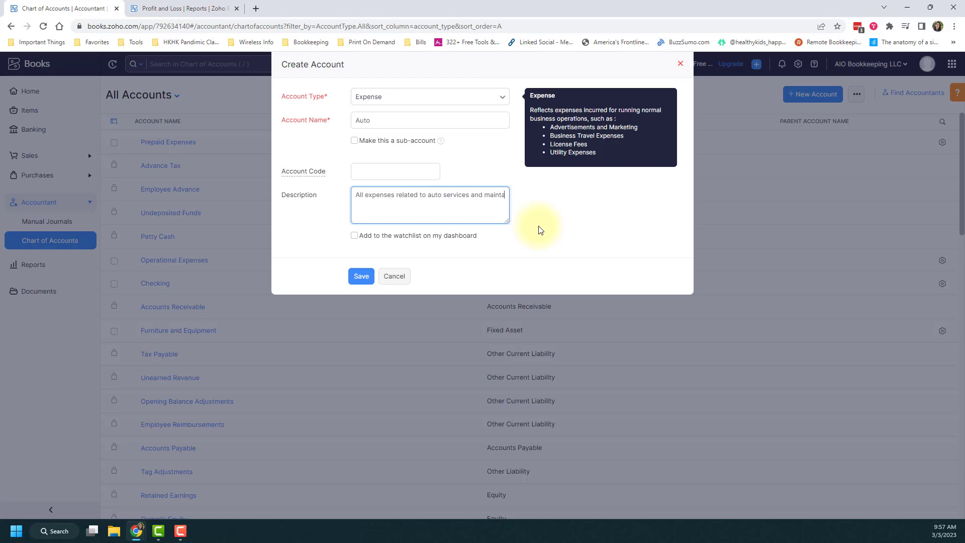
type("e.")
left_click(539, 229)
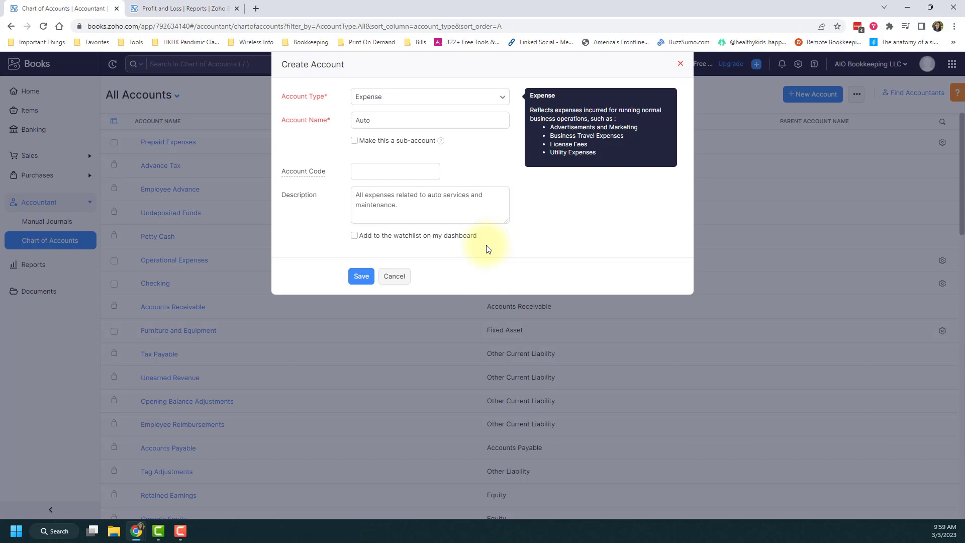
Save the Auto account and open its details showing a $0.00 closing balance.
left_click(357, 282)
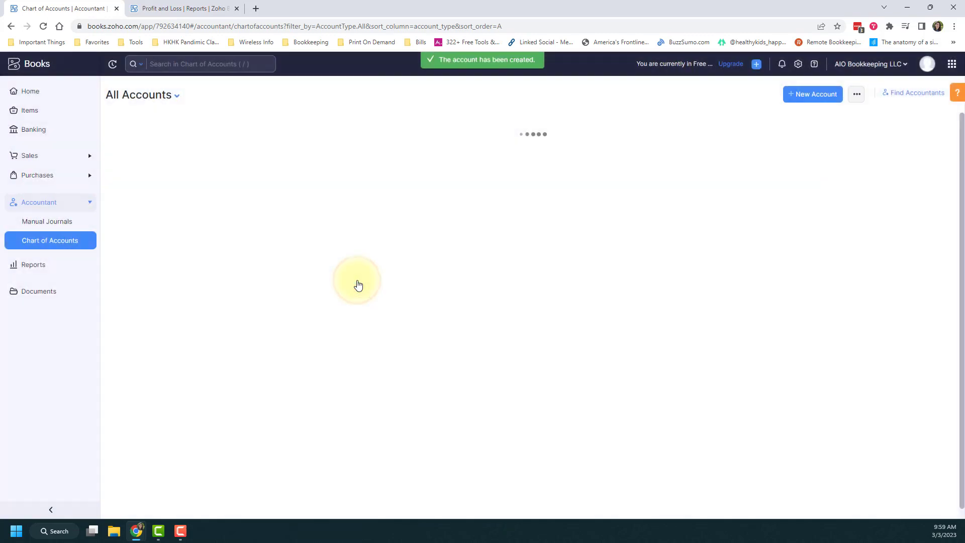
scroll(361, 282, "down", 8)
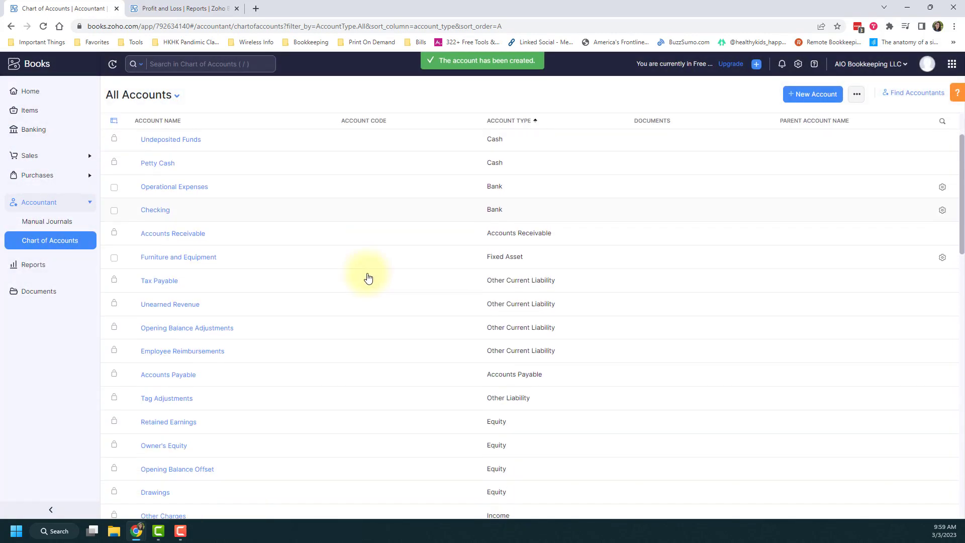
scroll(368, 278, "down", 4)
scroll(367, 276, "up", 1)
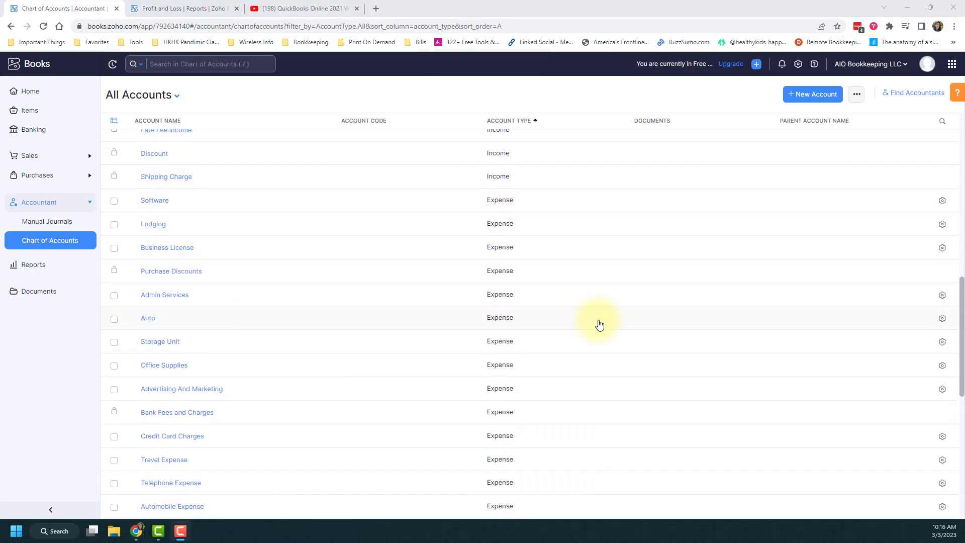
left_click(425, 326)
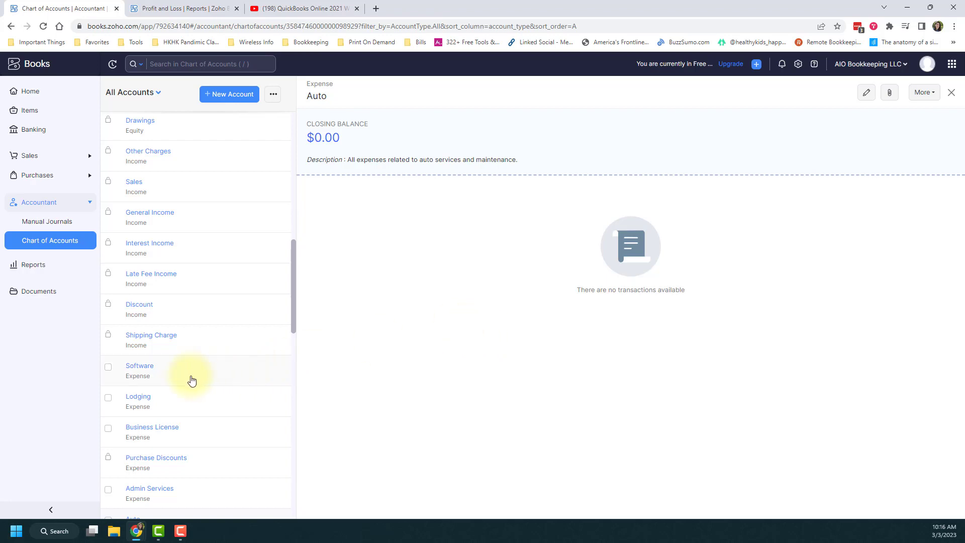
Review the Software account's $3,461.00 balance and transaction report, then return to All Accounts.
left_click(189, 377)
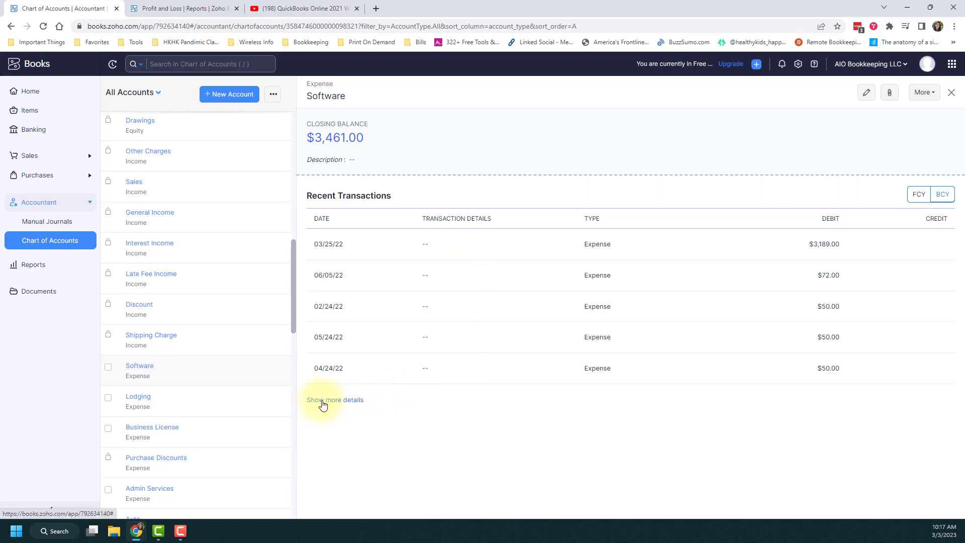
left_click(323, 402)
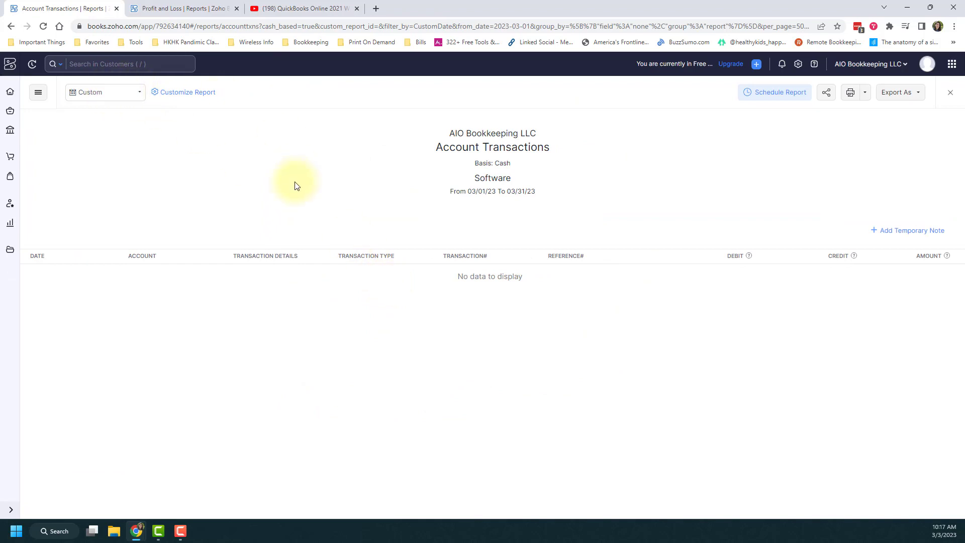
left_click(10, 27)
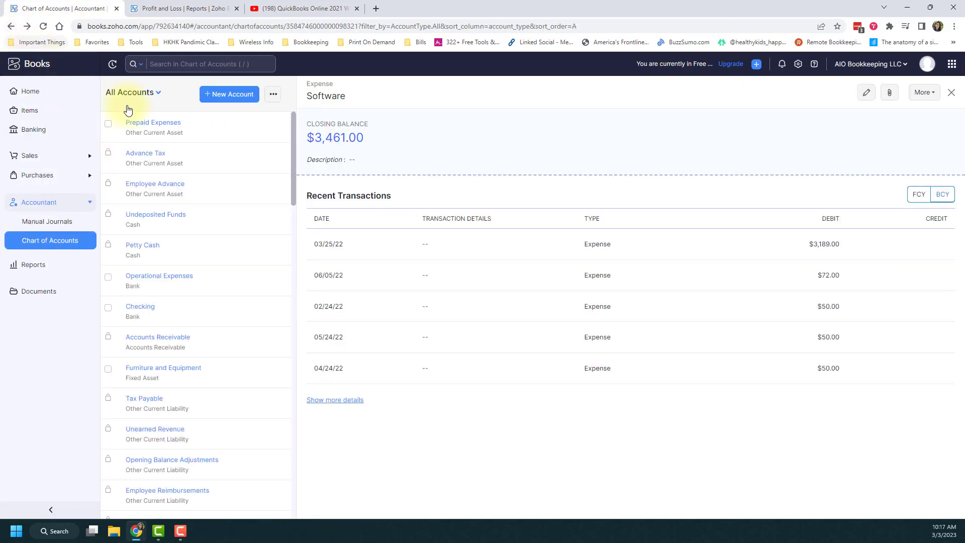
left_click(48, 240)
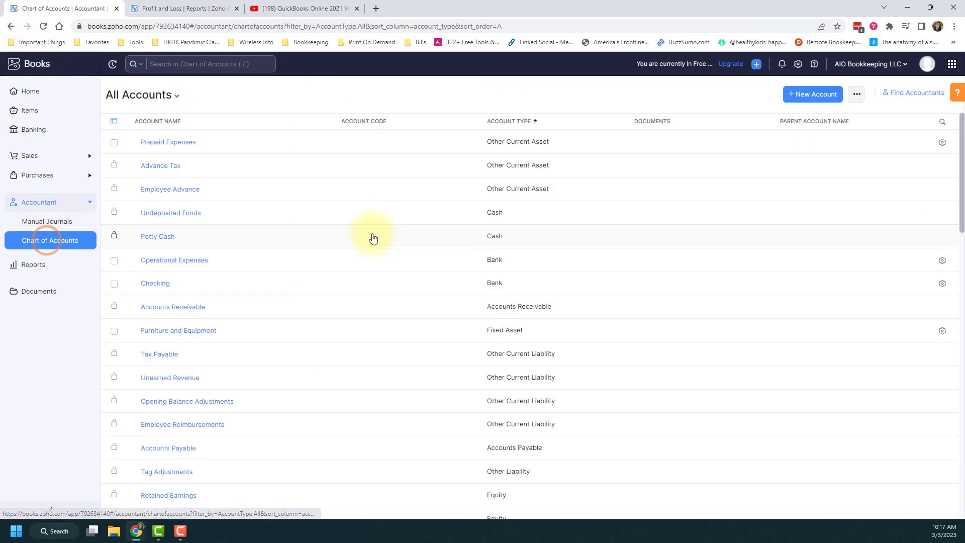